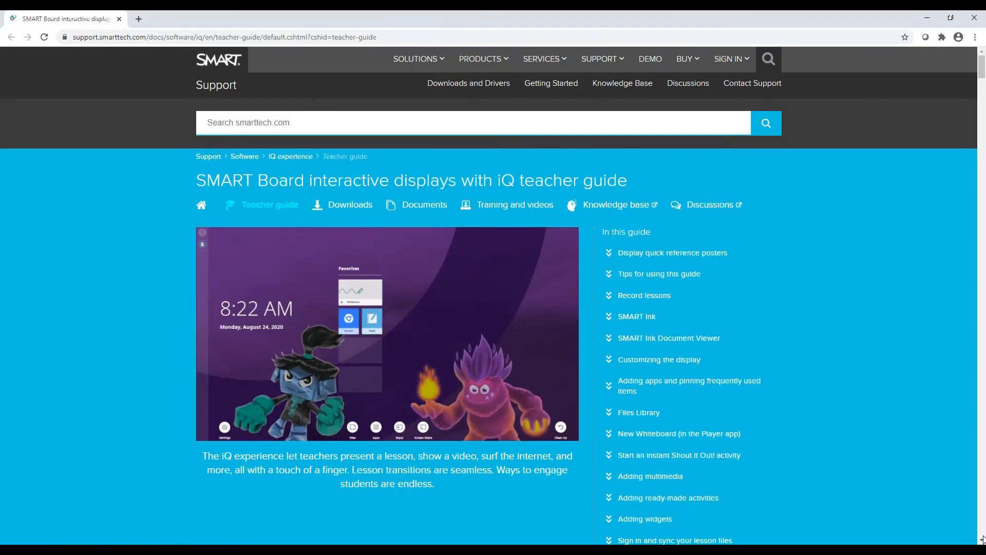
scroll(983, 537, "down", 3)
scroll(983, 538, "down", 1)
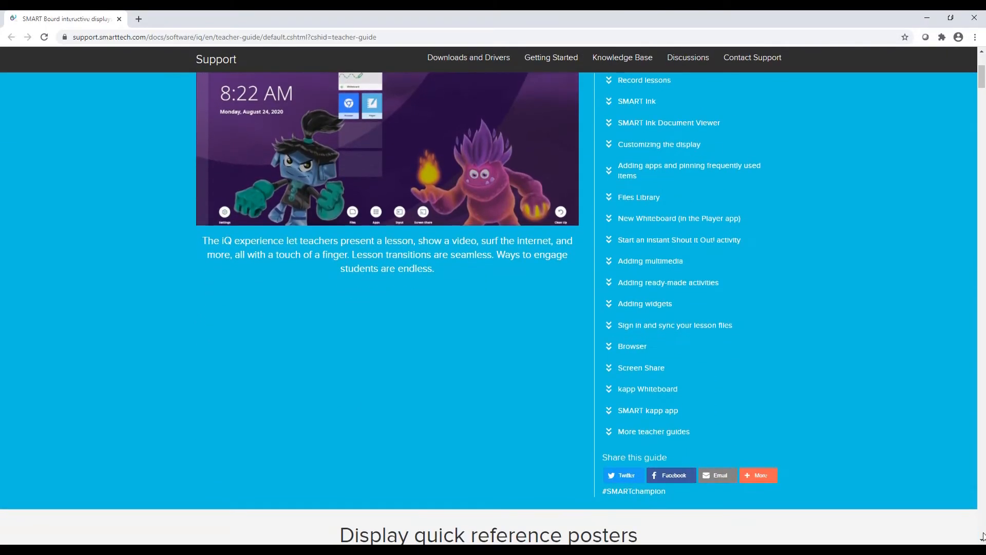
scroll(982, 538, "down", 3)
scroll(982, 537, "down", 2)
scroll(982, 538, "down", 2)
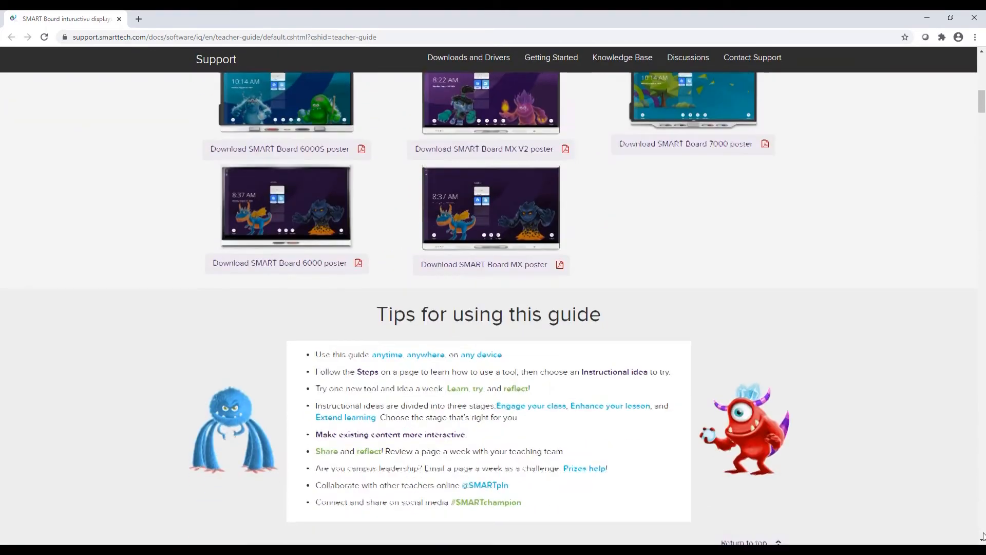
scroll(983, 537, "down", 3)
scroll(982, 537, "down", 3)
scroll(983, 538, "down", 2)
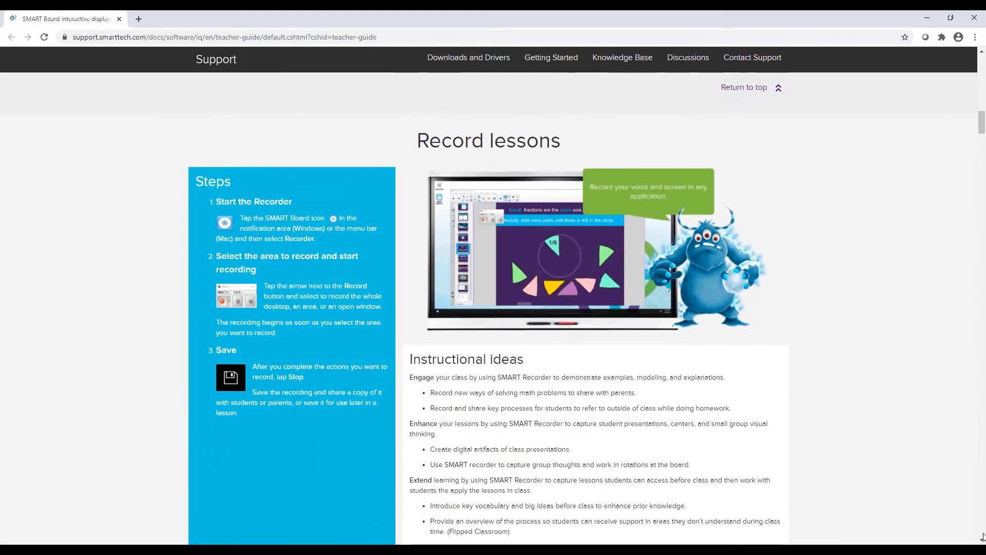
scroll(983, 538, "down", 1)
scroll(983, 538, "down", 1)
scroll(982, 538, "down", 2)
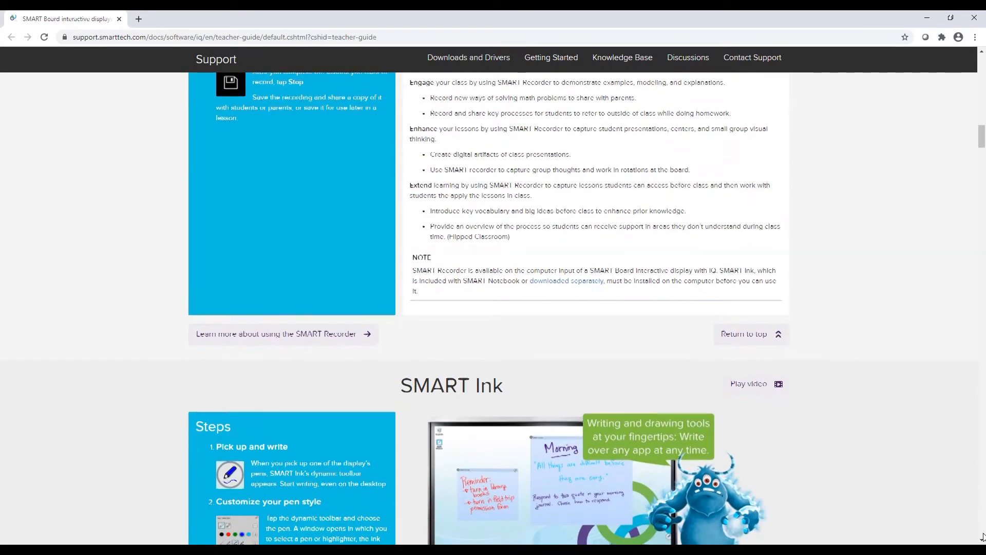
scroll(983, 538, "down", 2)
scroll(983, 538, "down", 2)
scroll(983, 537, "down", 2)
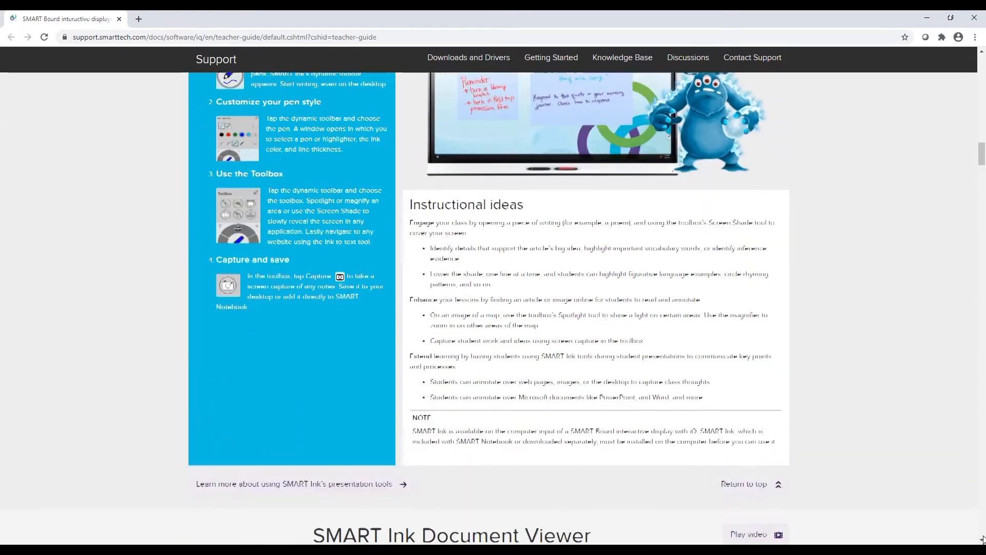
scroll(983, 537, "down", 1)
scroll(982, 537, "down", 2)
scroll(983, 537, "down", 4)
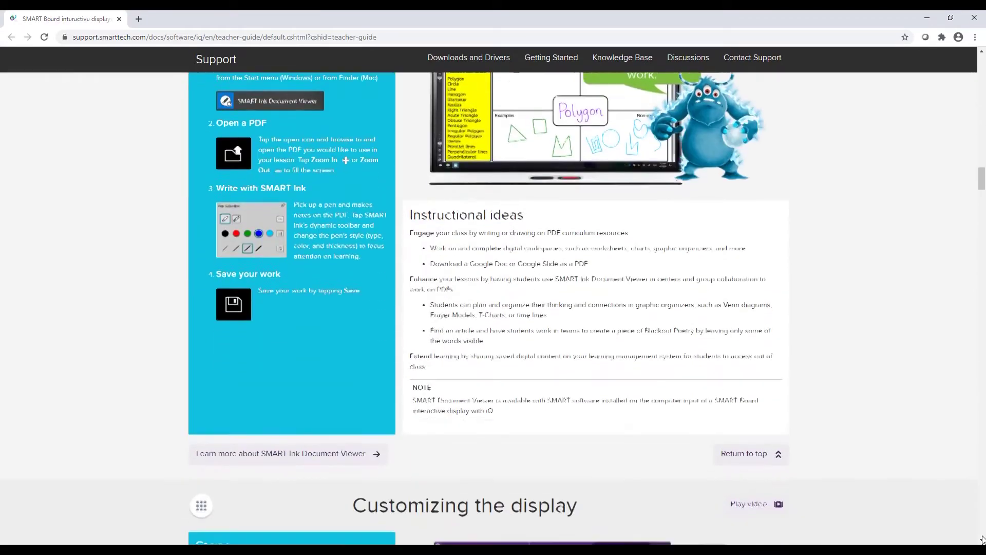
scroll(983, 537, "down", 1)
scroll(983, 538, "down", 3)
scroll(983, 539, "down", 3)
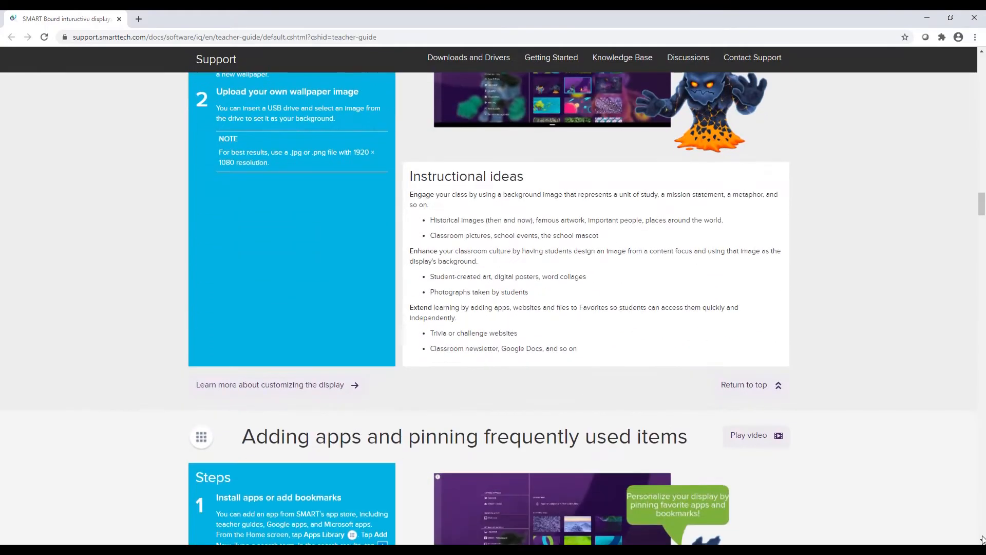